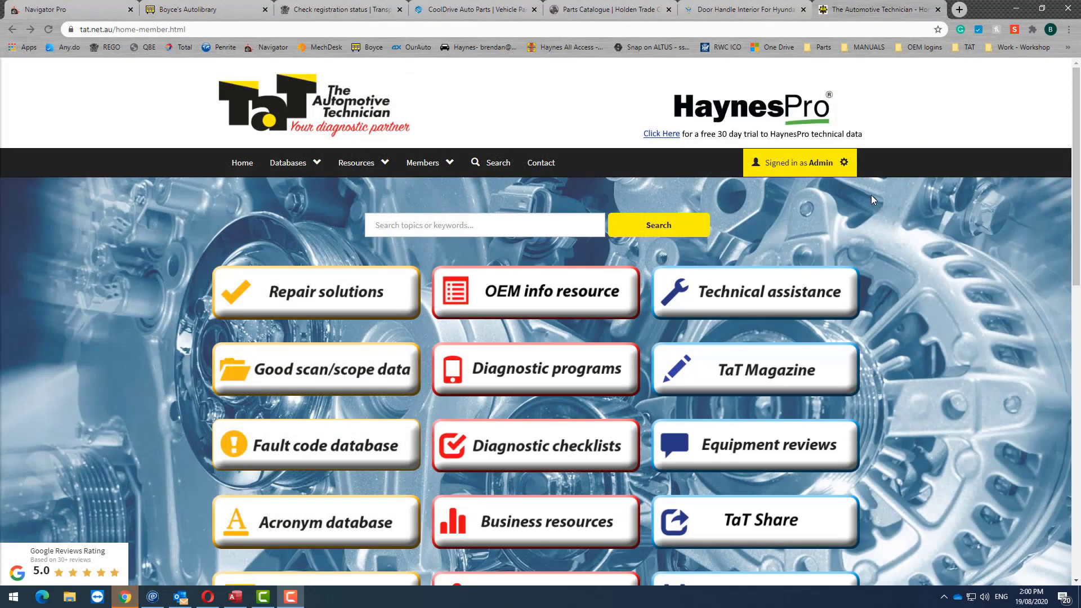
Search the whole TaT site for p0008 and scroll through its 8 results
click(501, 222)
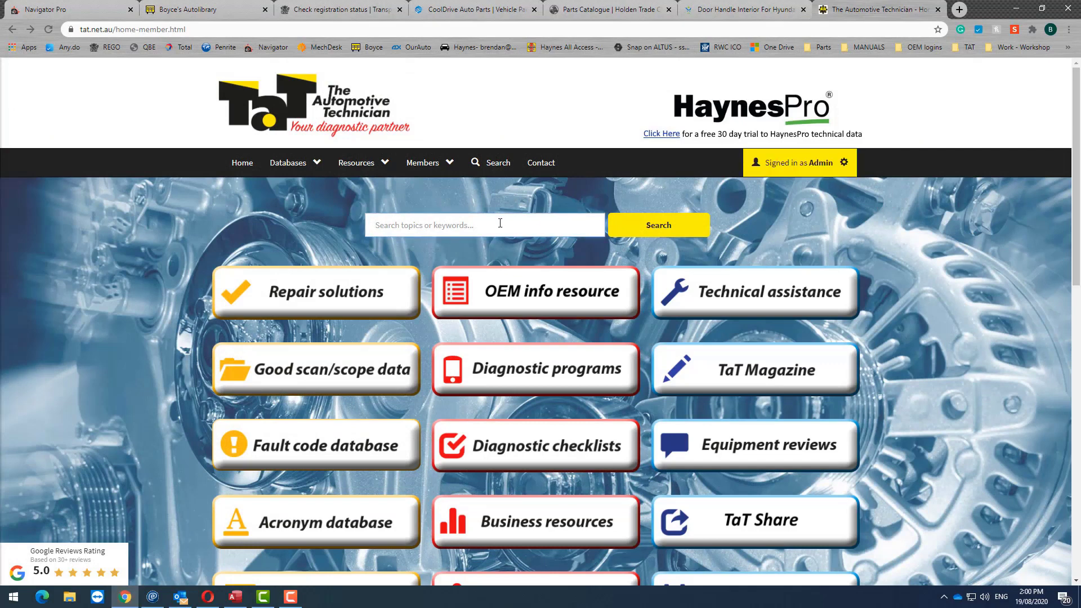
text(p0008)
key(Return)
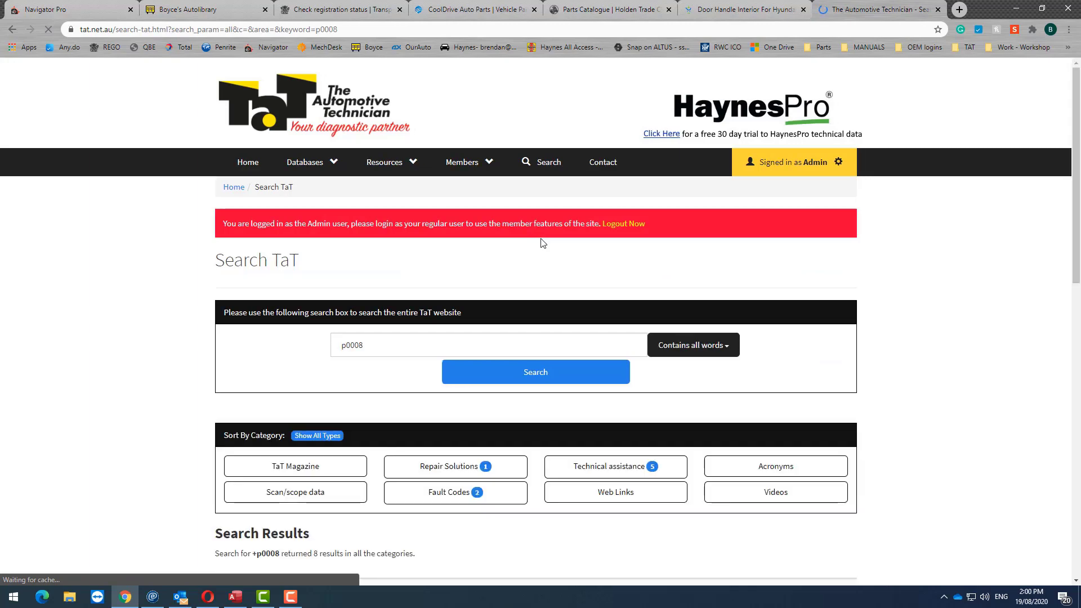
scroll(542, 244, down, 2)
scroll(596, 292, down, 10)
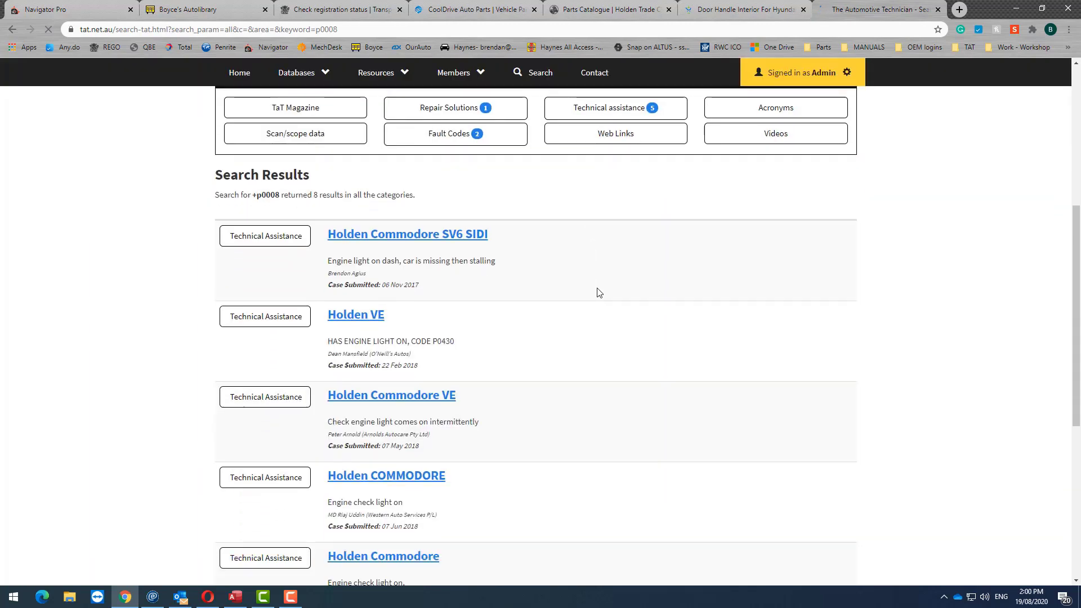
scroll(603, 295, up, 12)
scroll(243, 65, up, 1)
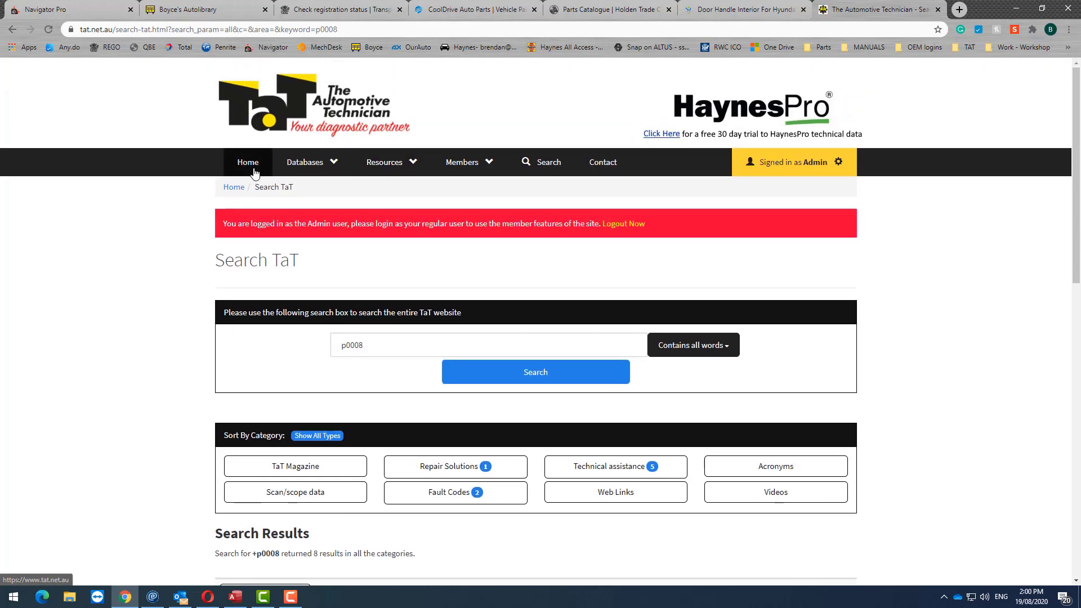
Open the Holden submissions in the Good scan/scope data library from the member home page
click(249, 166)
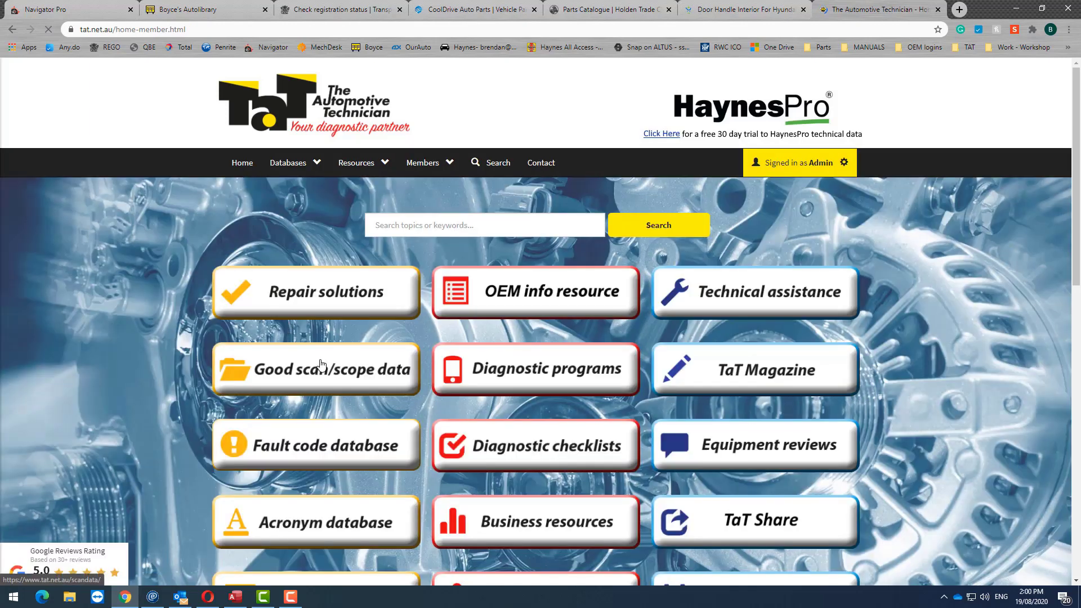
click(321, 365)
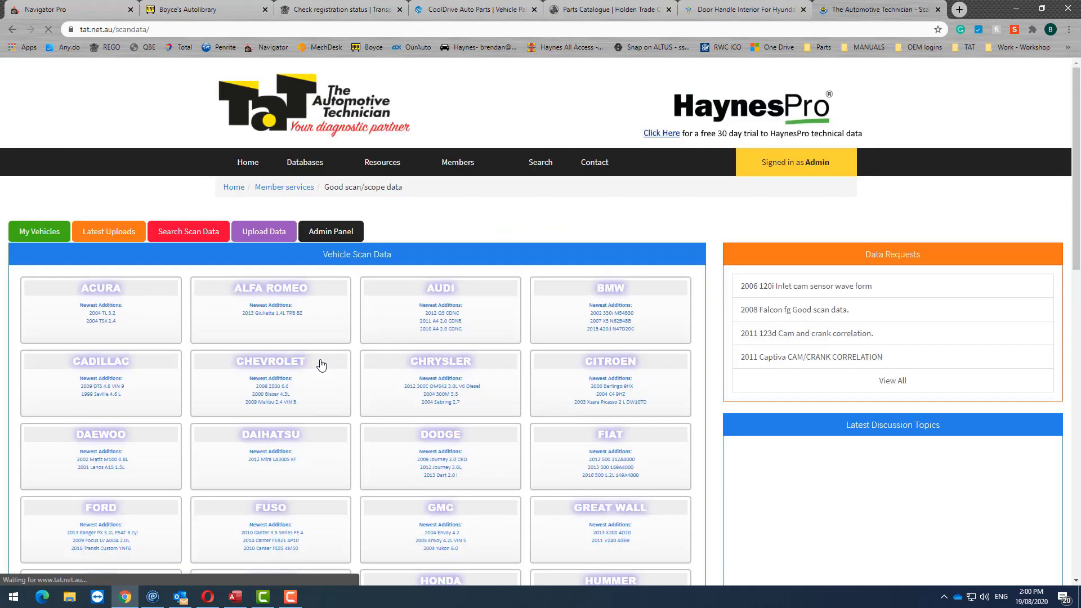
scroll(320, 364, down, 4)
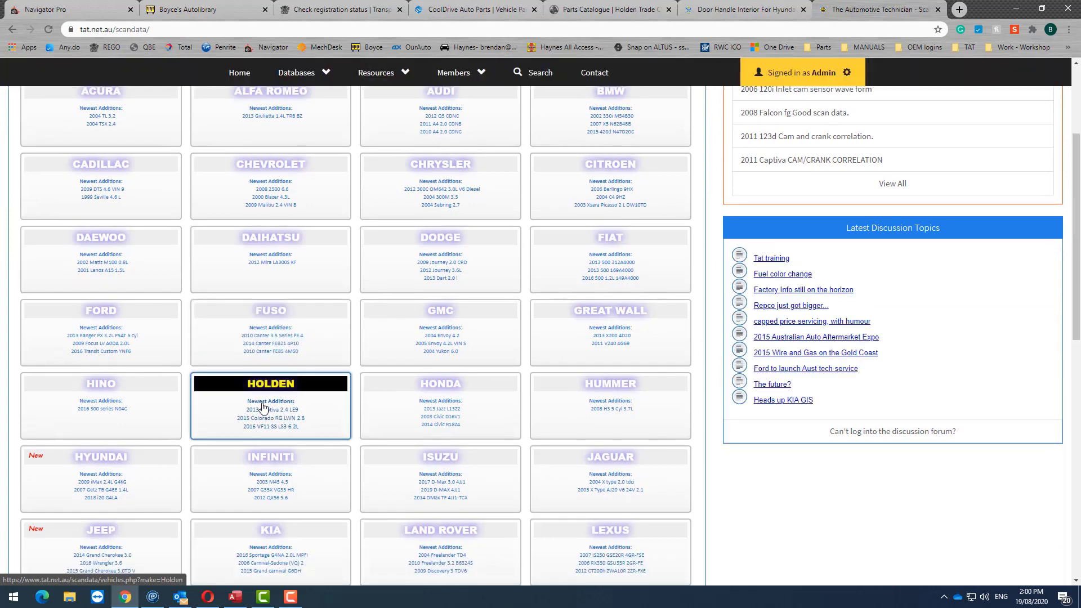
click(263, 406)
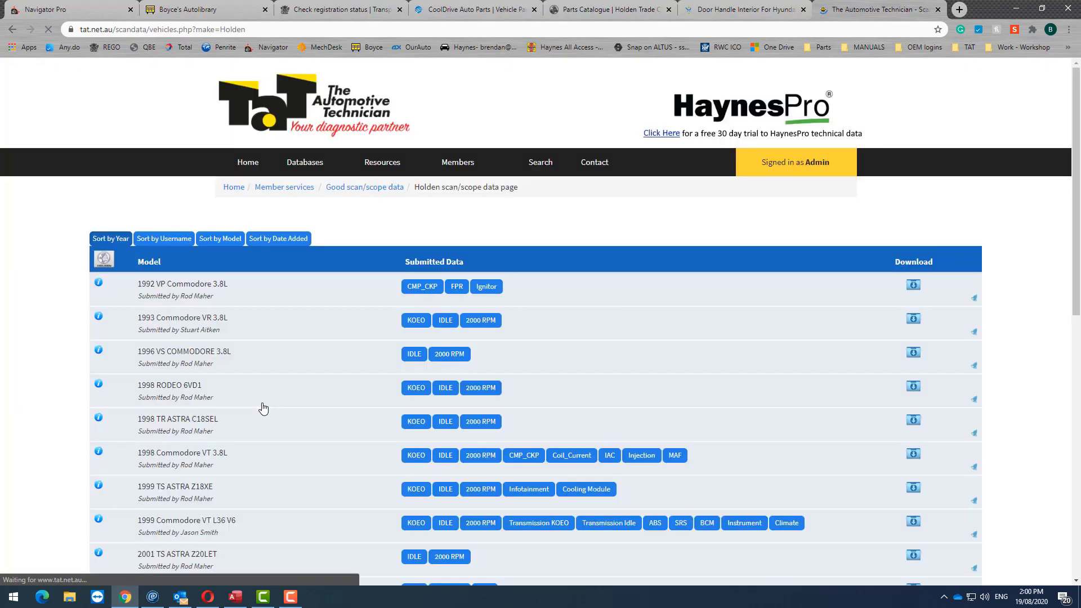
Go to page 2 of the Holden models and scroll to the 2007 Commodore VE rows
scroll(263, 406, down, 12)
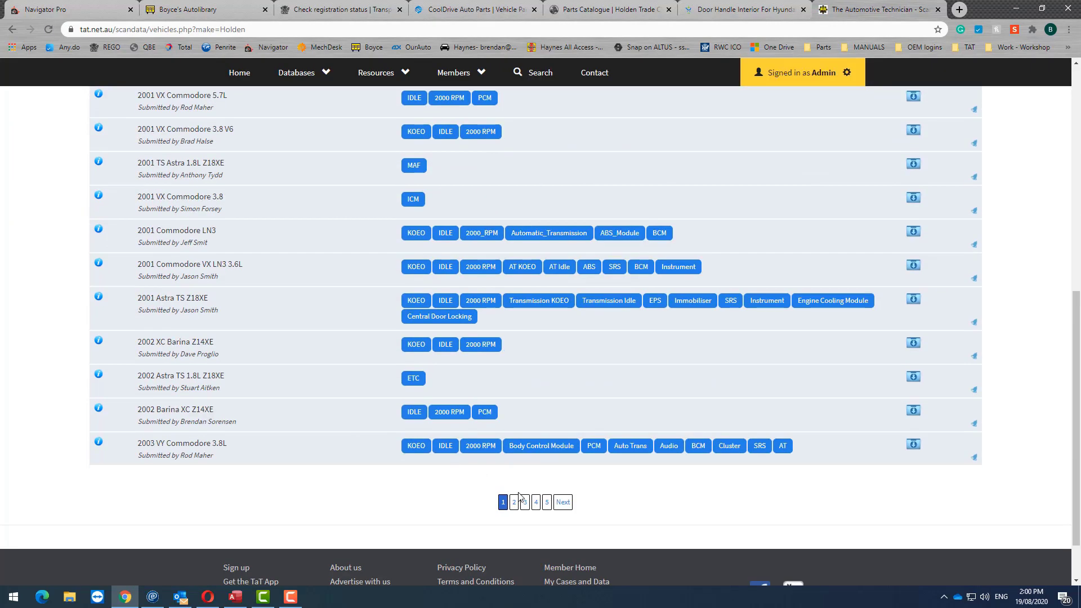
click(513, 502)
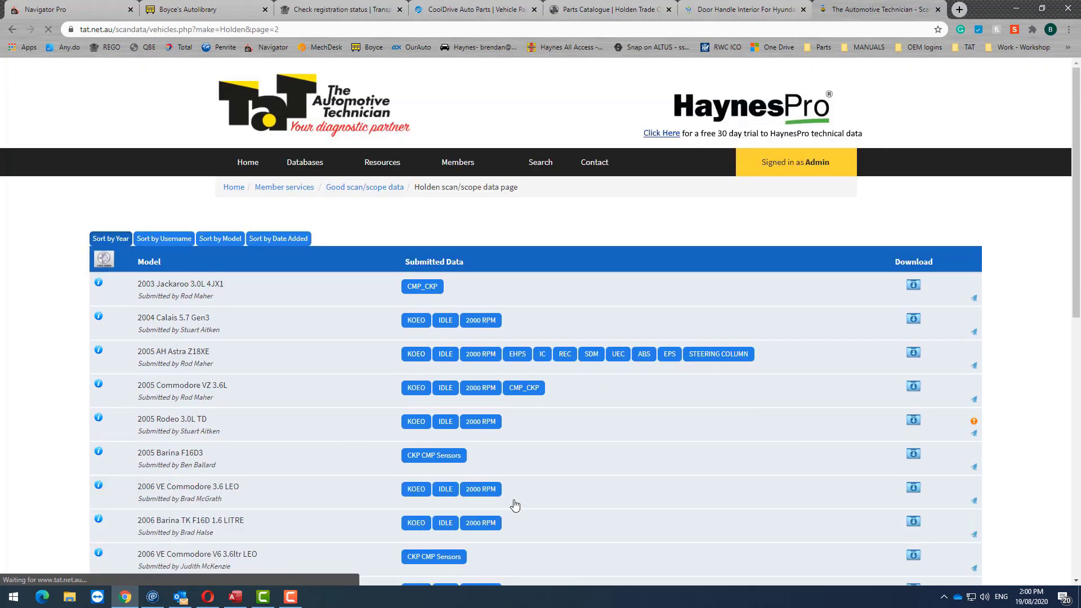
scroll(515, 505, down, 3)
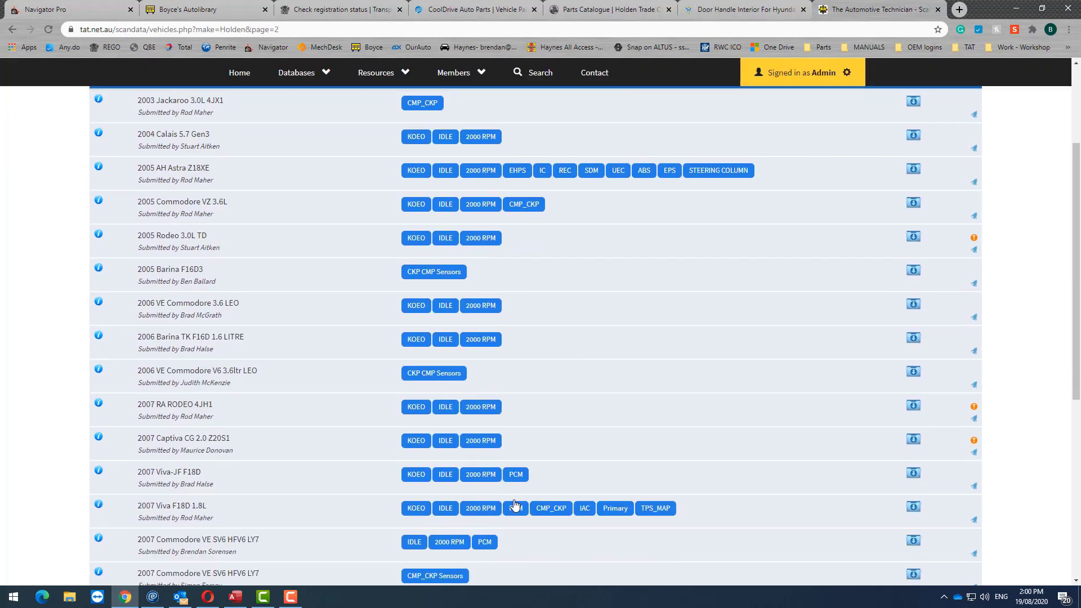
scroll(515, 505, down, 2)
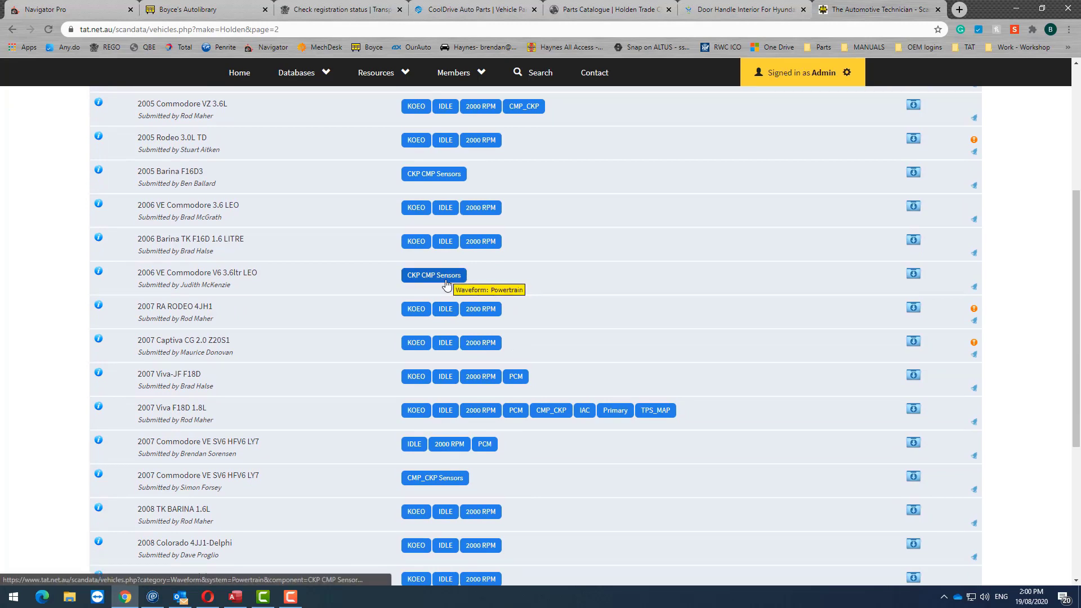
scroll(446, 284, down, 2)
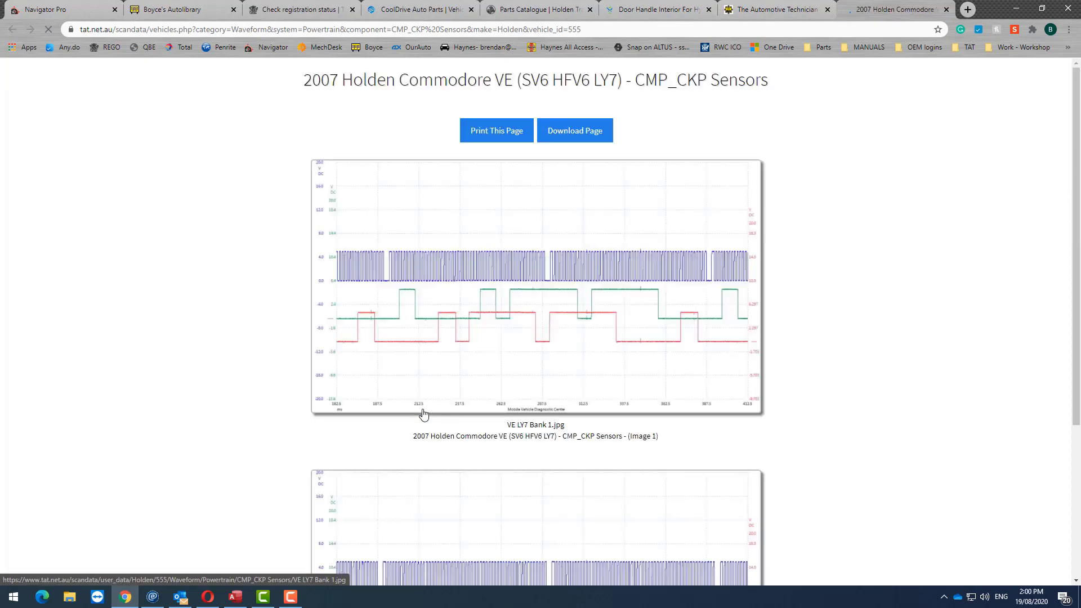
scroll(784, 362, down, 3)
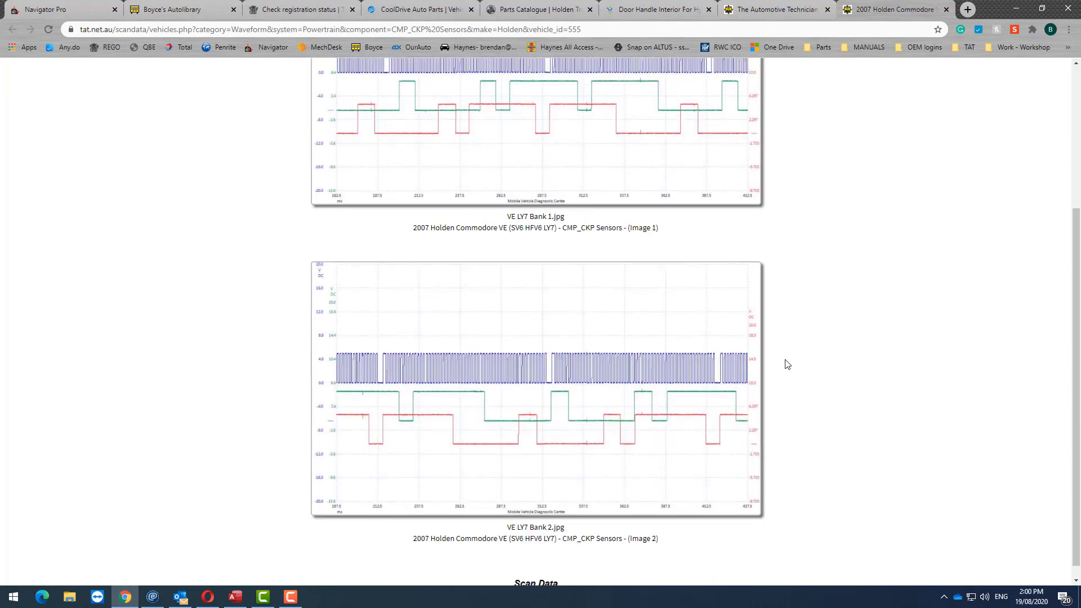
scroll(785, 361, up, 3)
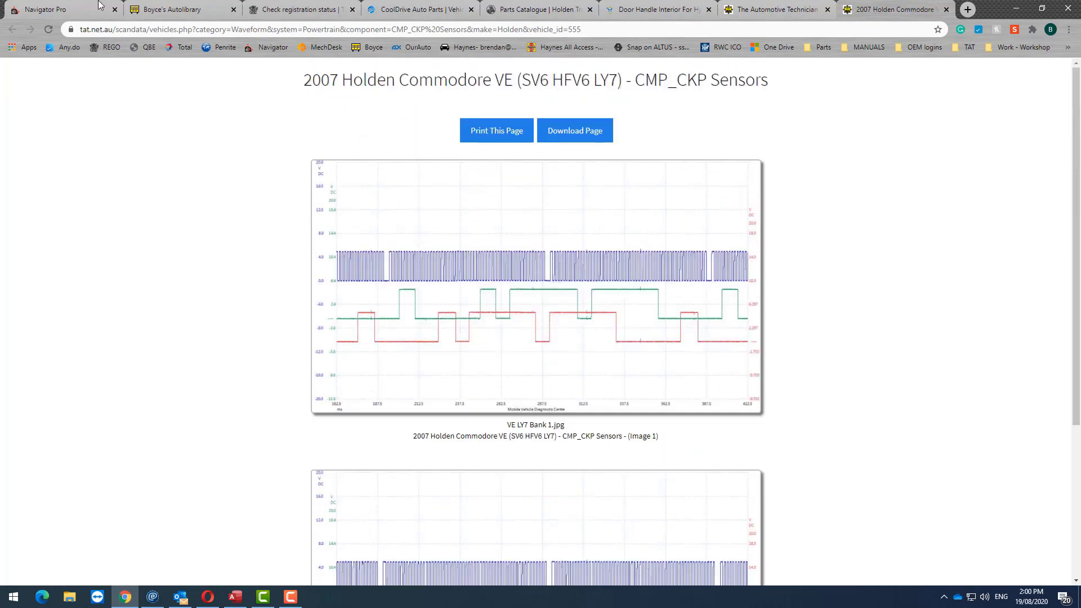
click(946, 10)
Open the OEM info resource from the member home page and scroll toward Holden's Module Programming section
scroll(561, 219, up, 6)
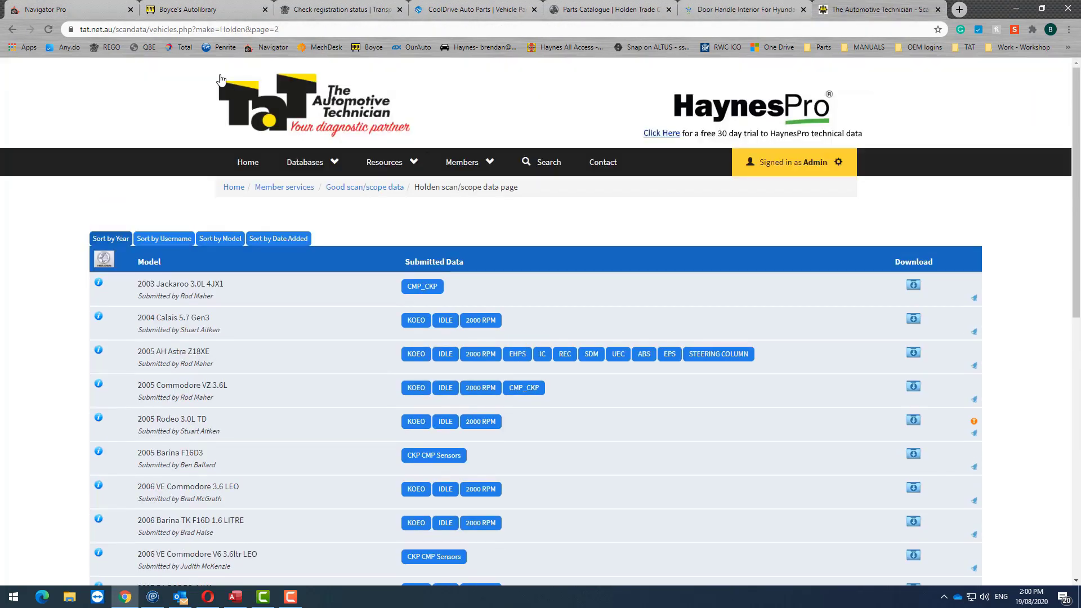
click(239, 162)
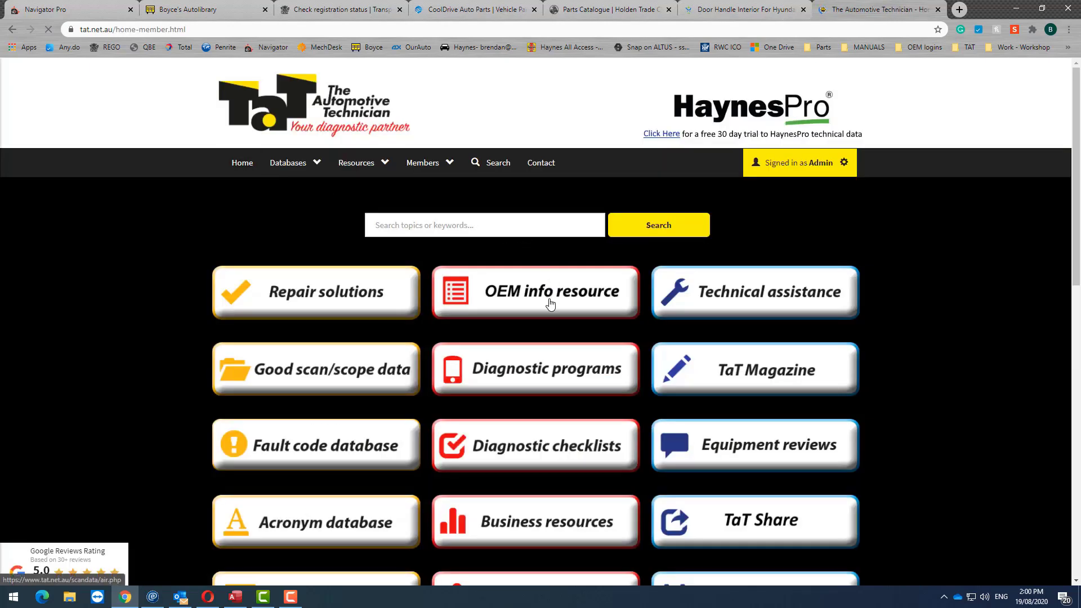
click(550, 304)
scroll(517, 454, down, 1)
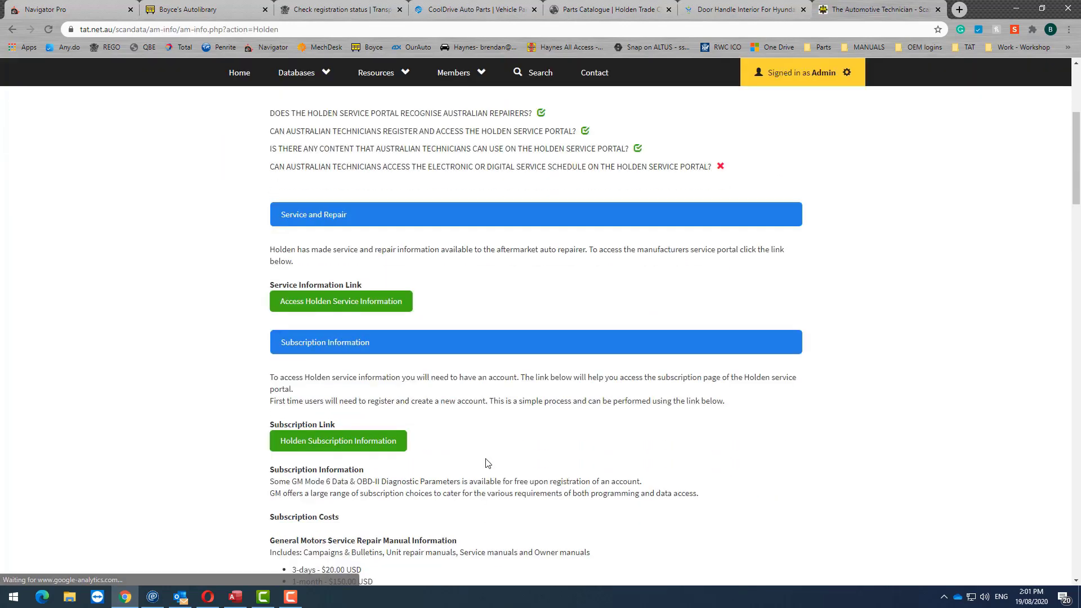
scroll(487, 463, down, 11)
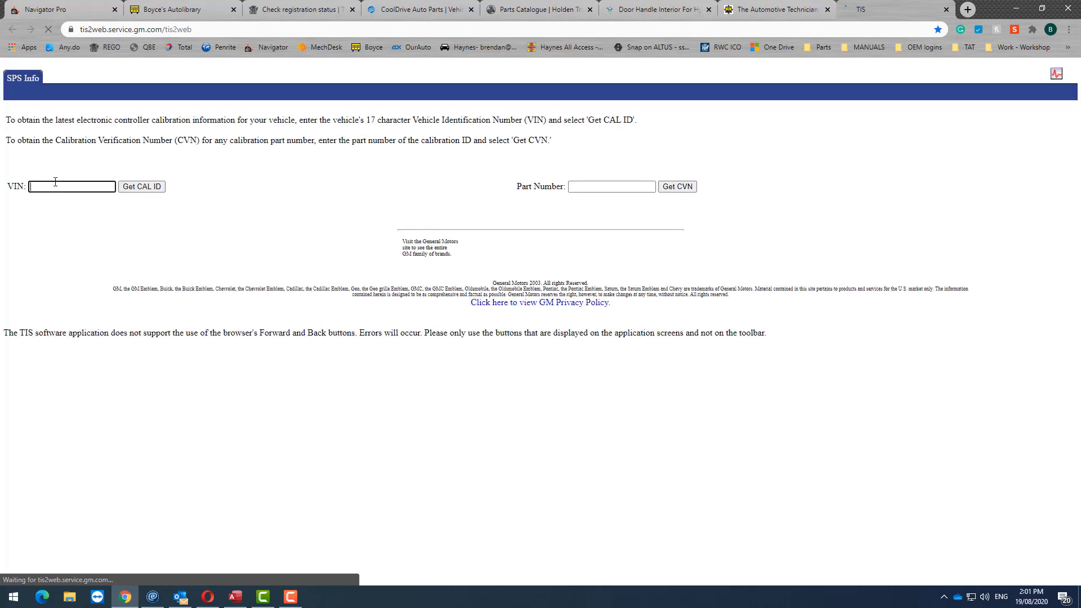
Start a calibration ID lookup for the VIN with the Holden badge, Engine Control Module and Programming
click(133, 192)
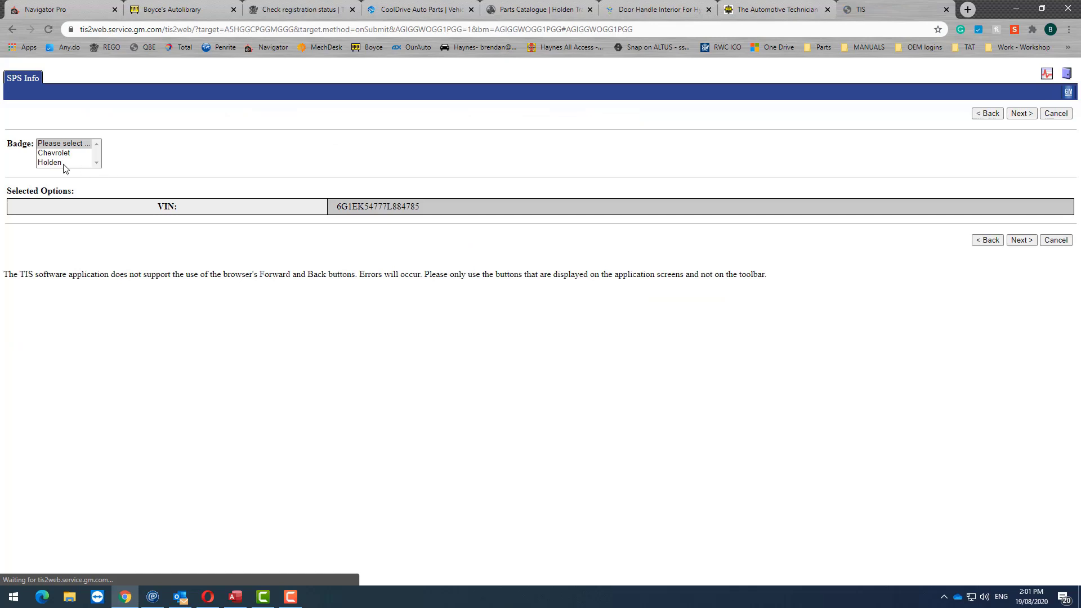
click(54, 162)
click(1023, 241)
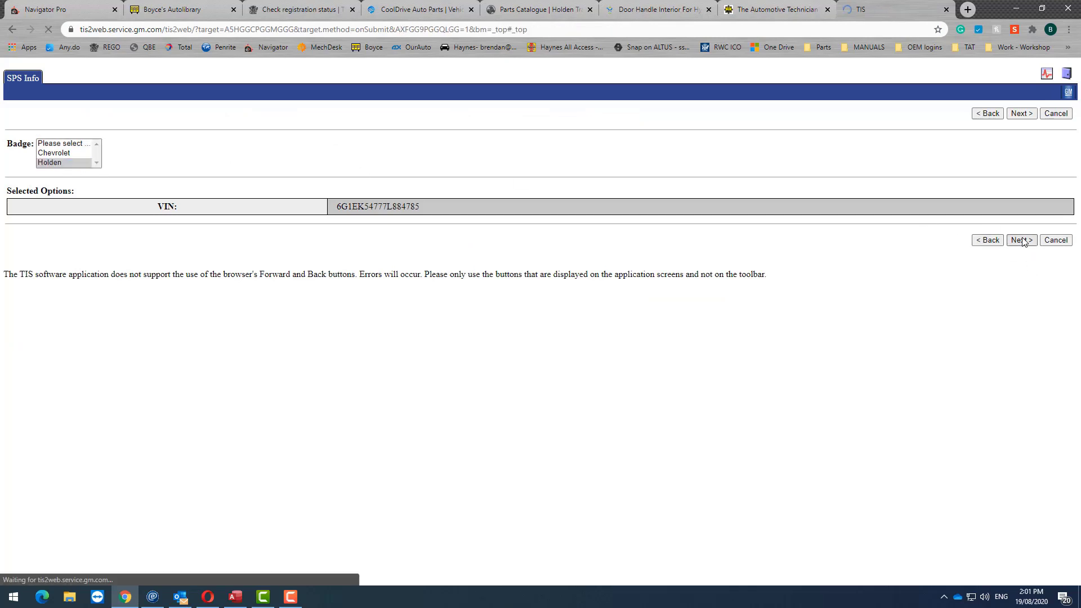
click(130, 182)
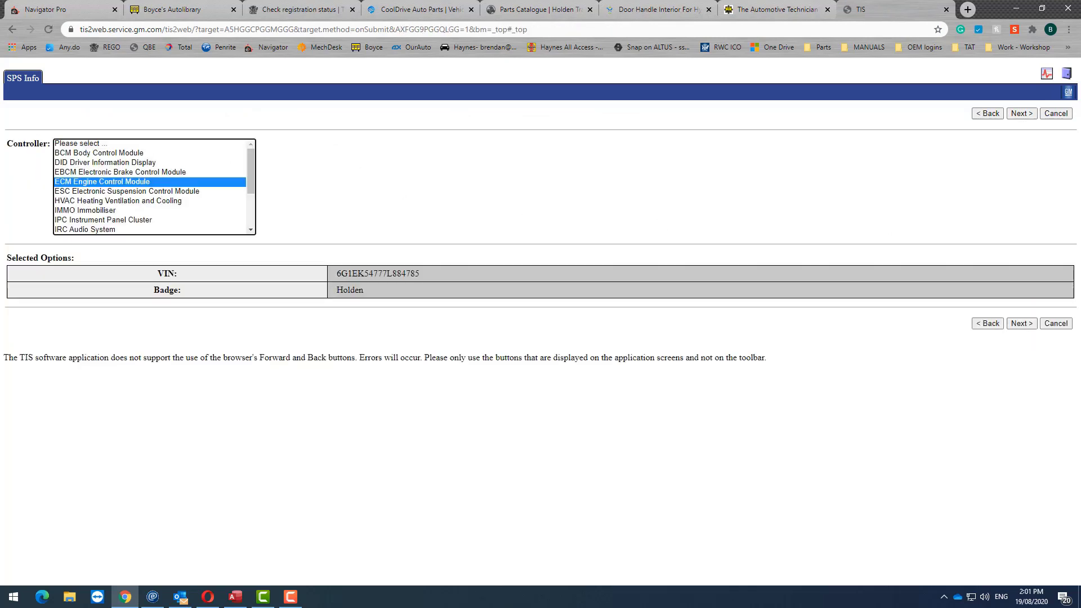
click(1026, 324)
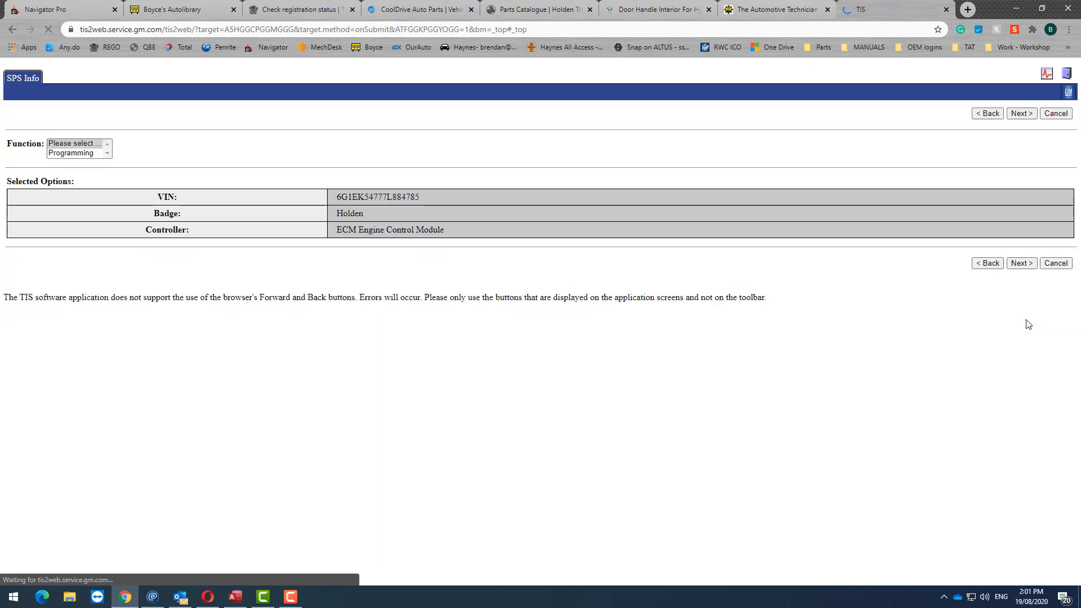
click(80, 155)
click(1021, 263)
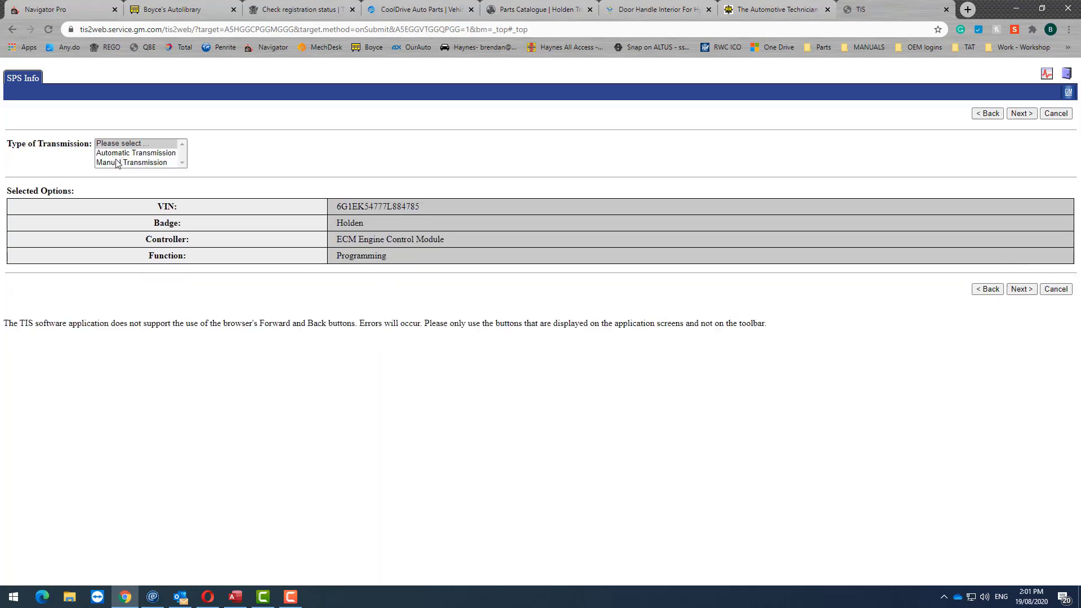
Choose Manual Transmission and 245/45R18 tires, then select engine part number 92457292
click(131, 163)
click(1021, 289)
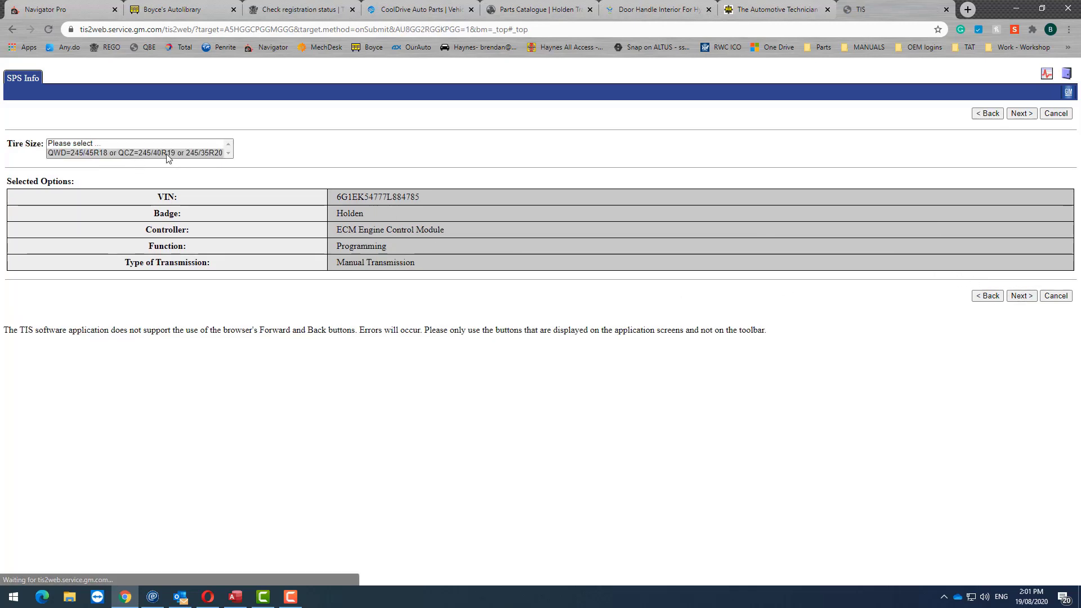
click(167, 153)
click(1021, 296)
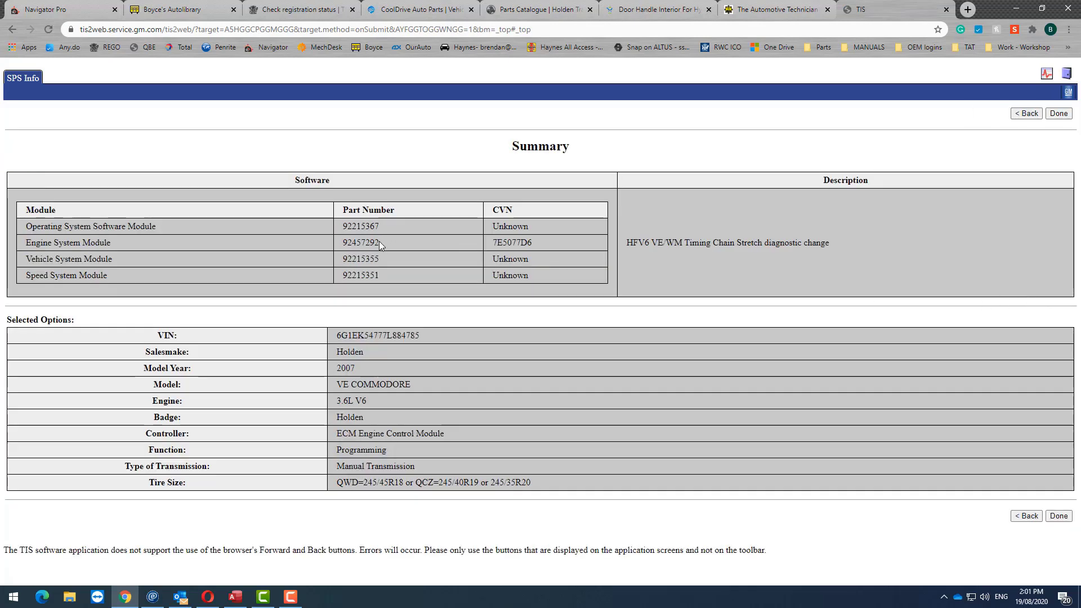
drag(380, 242, 344, 242)
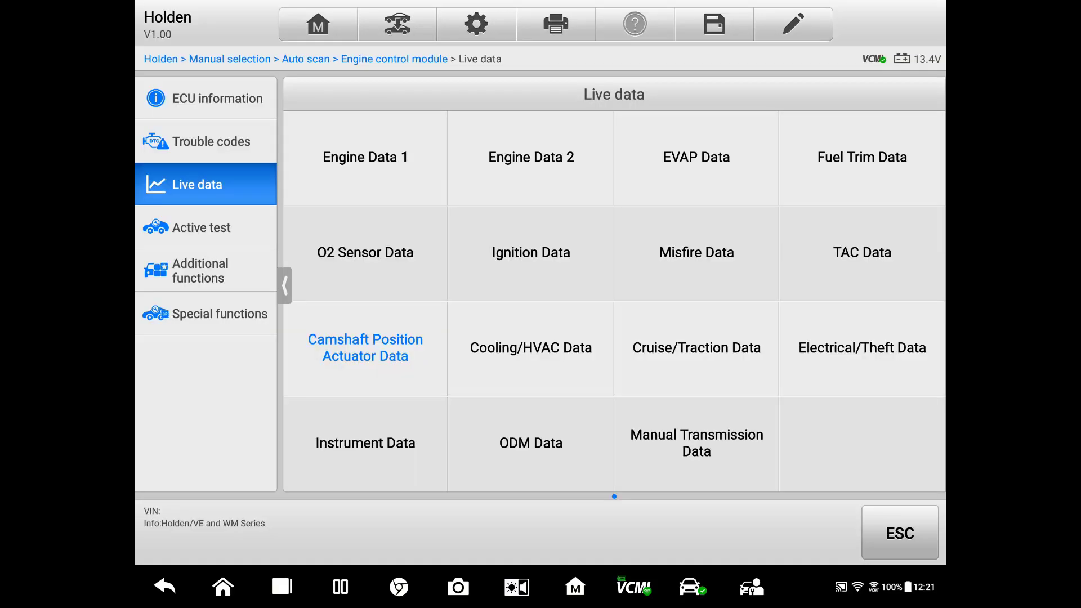
In Camshaft Position Actuator Data, tick the six Bank 1 commanded and actual intake/exhaust cam items
click(365, 347)
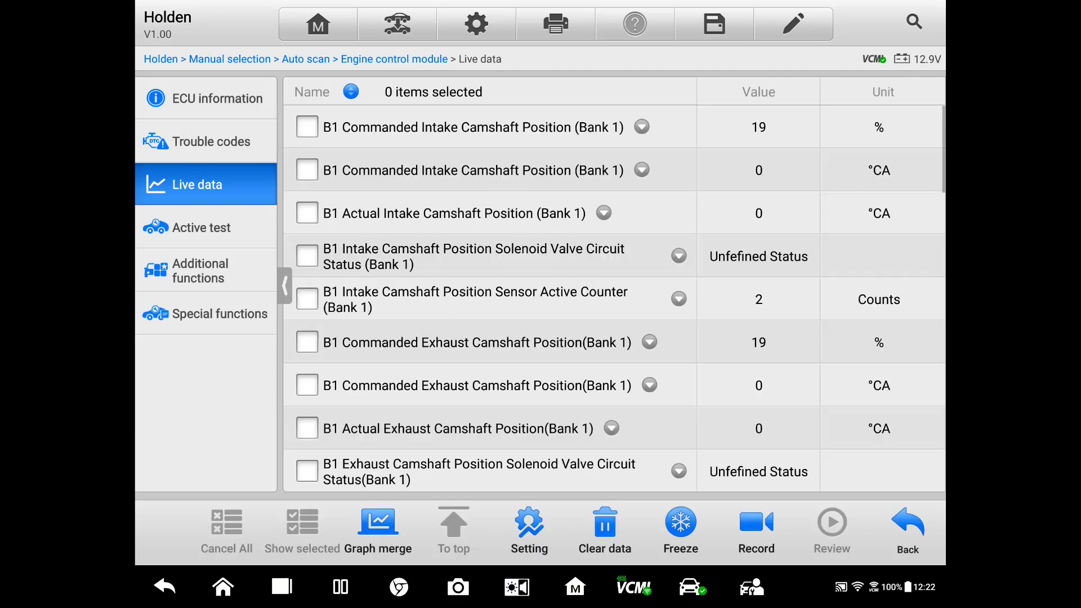
click(307, 127)
click(307, 170)
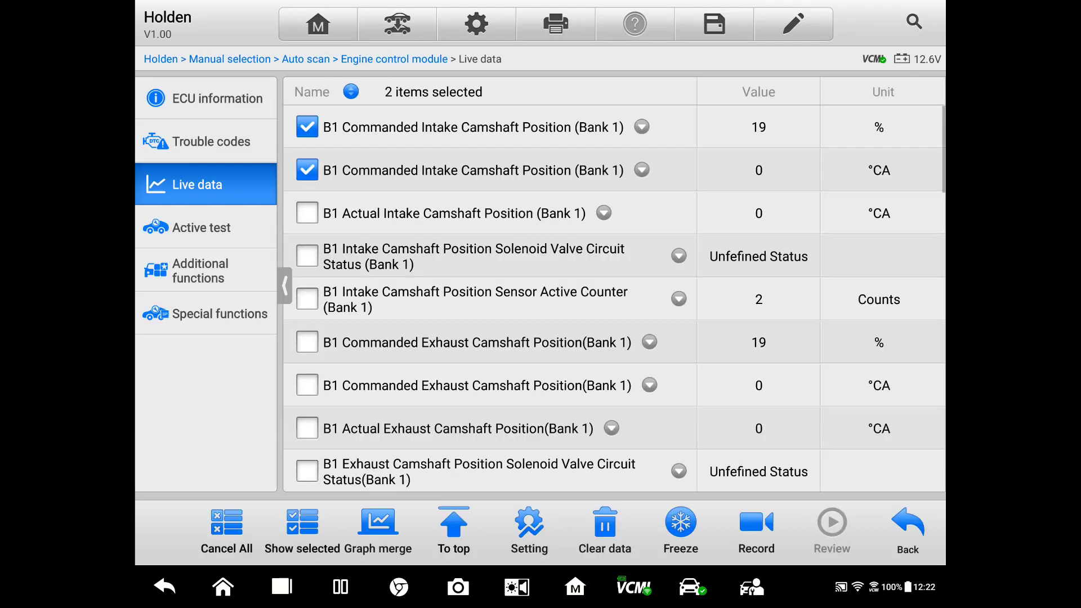
click(306, 213)
click(307, 342)
click(307, 385)
click(306, 428)
Tick the six Bank 2 commanded and actual intake/exhaust cam items and move all twelve to top
scroll(614, 281, down, 1)
scroll(613, 282, down, 3)
click(307, 322)
click(307, 364)
click(306, 408)
scroll(614, 298, down, 4)
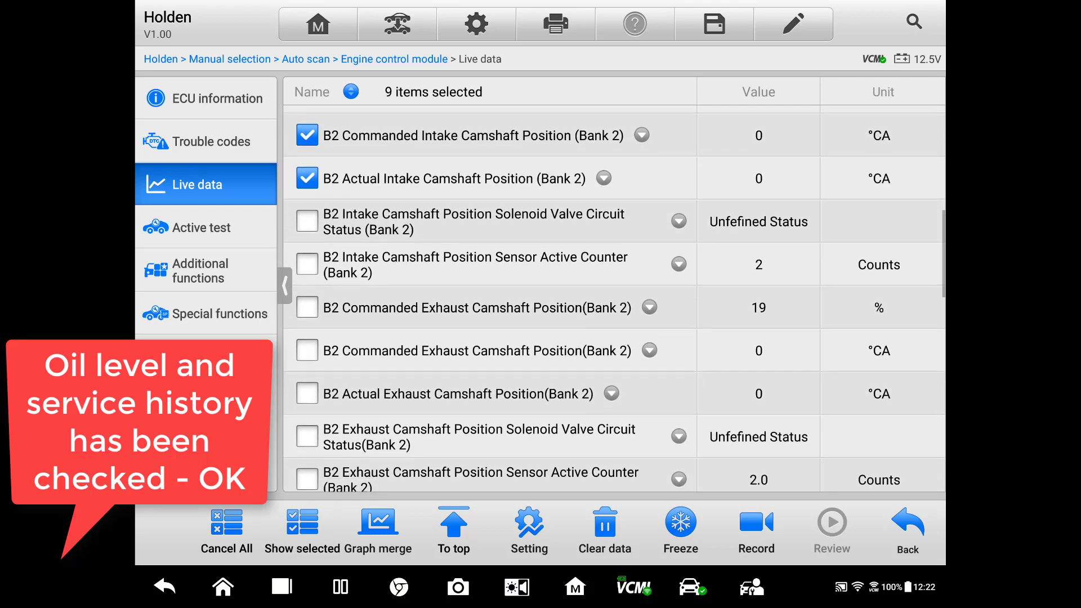
click(307, 307)
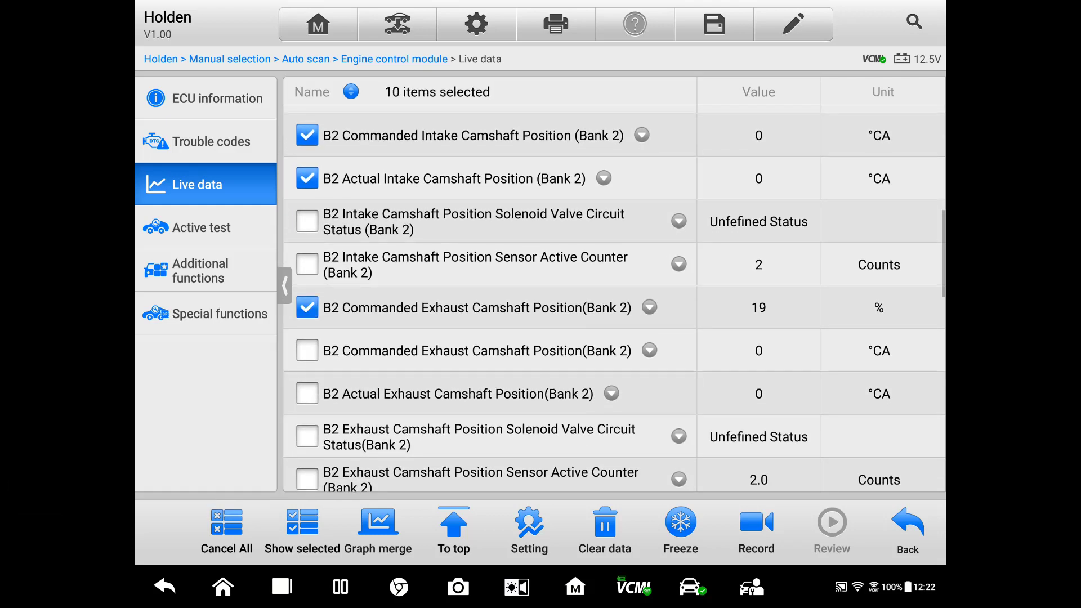
click(307, 350)
click(307, 394)
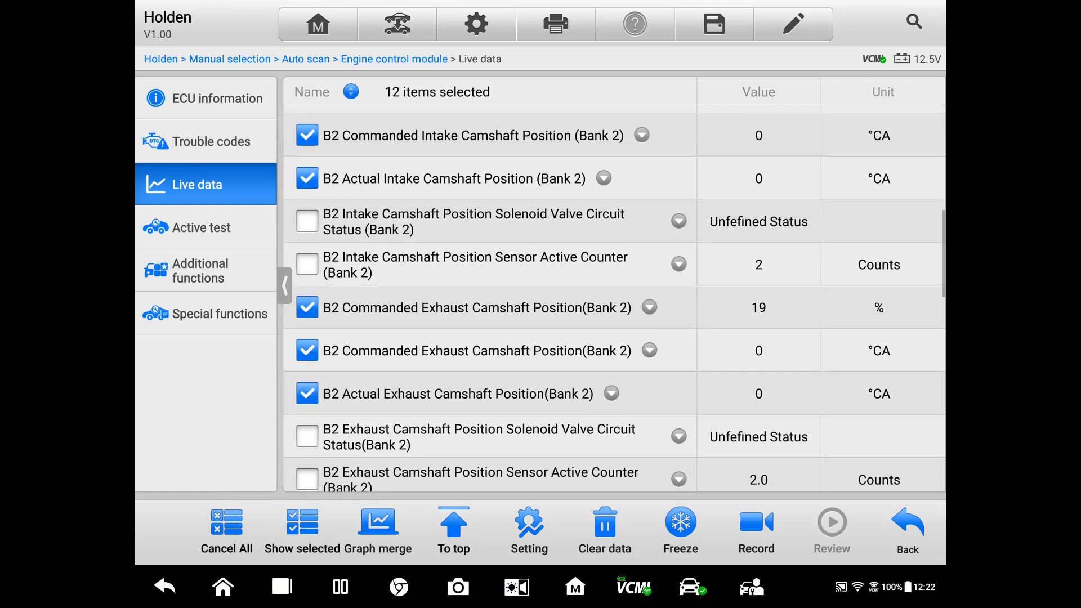
click(453, 529)
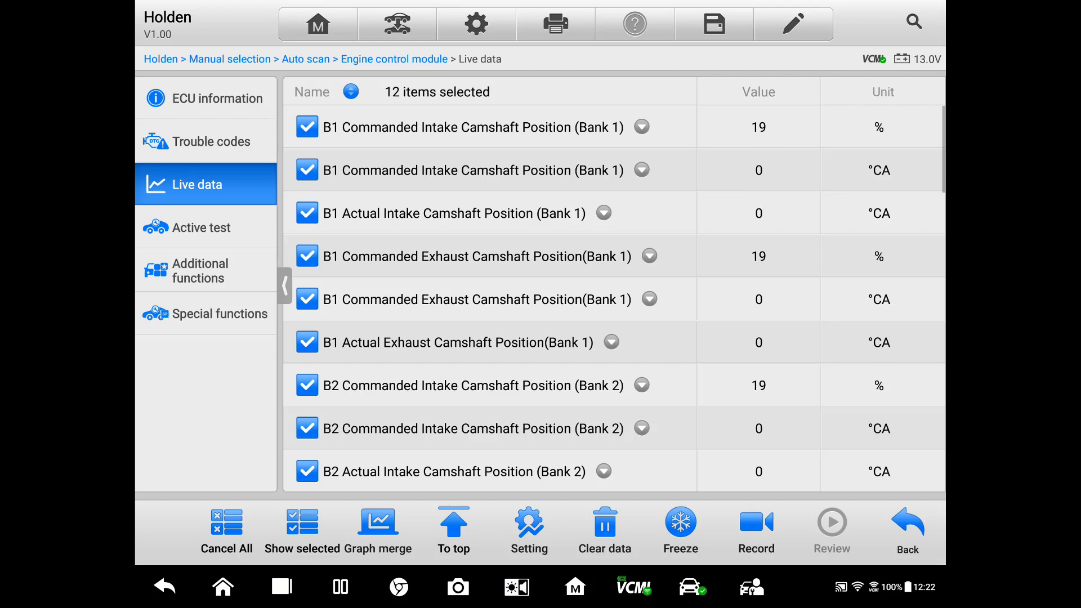
Scroll through the twelve live intake and exhaust camshaft position readings for both banks
scroll(615, 299, down, 3)
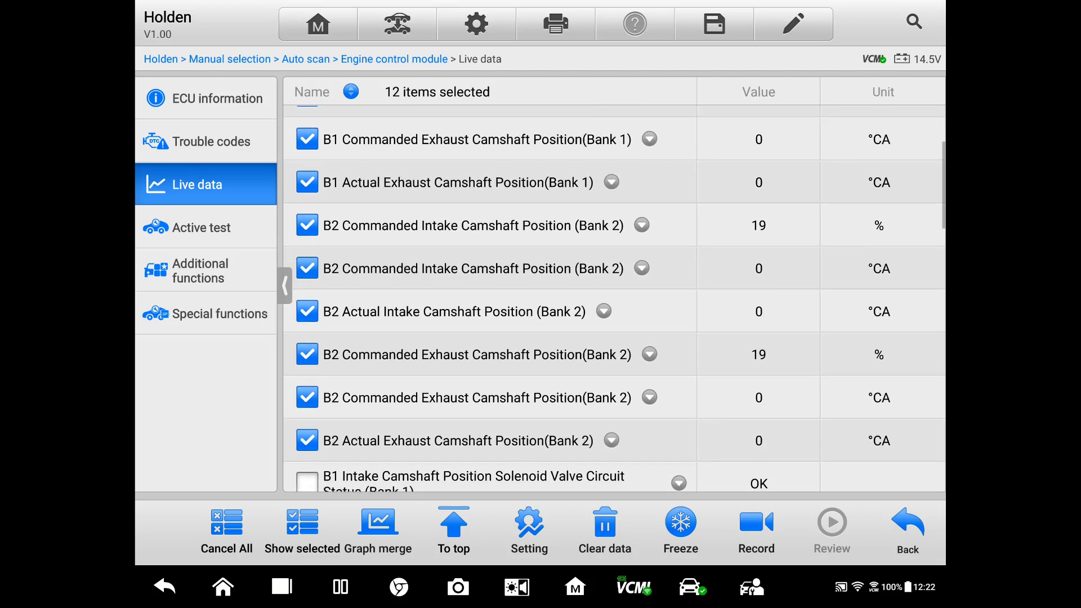
scroll(614, 299, up, 1)
scroll(615, 299, up, 3)
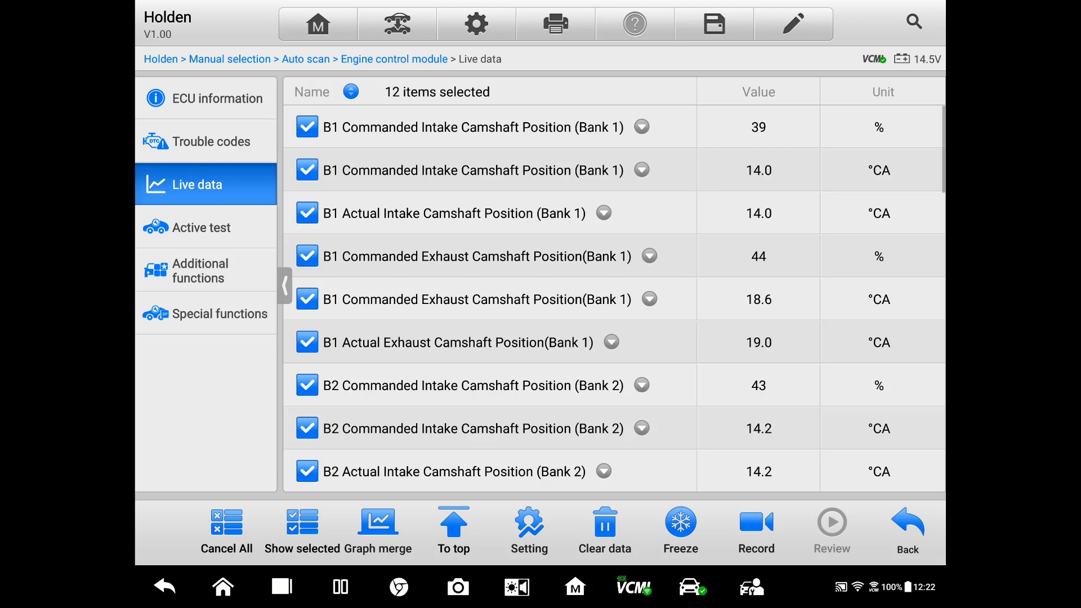
scroll(614, 299, down, 3)
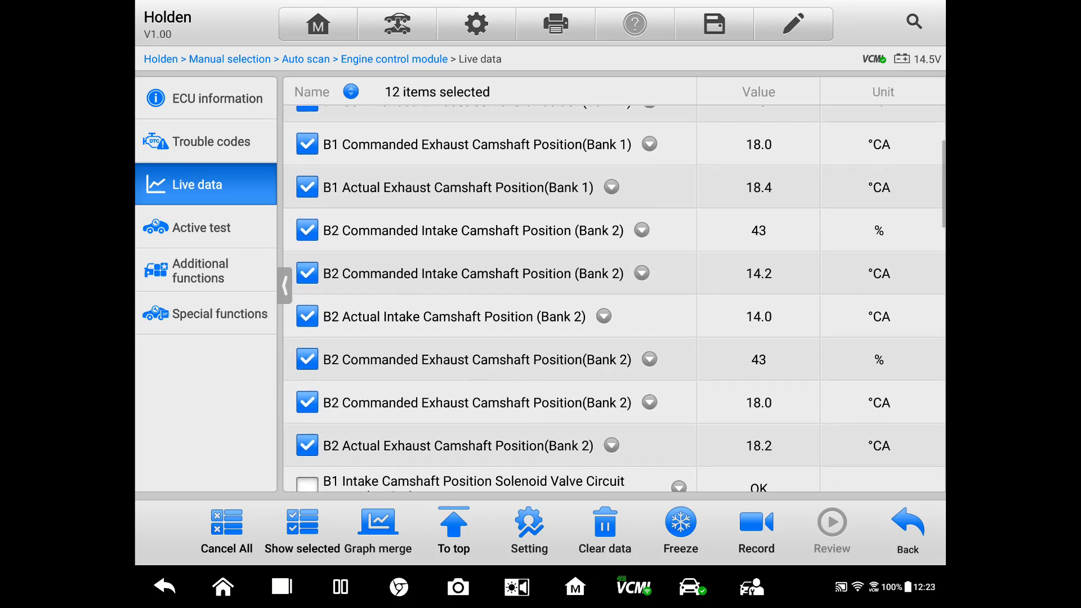
scroll(615, 299, up, 2)
scroll(615, 298, up, 1)
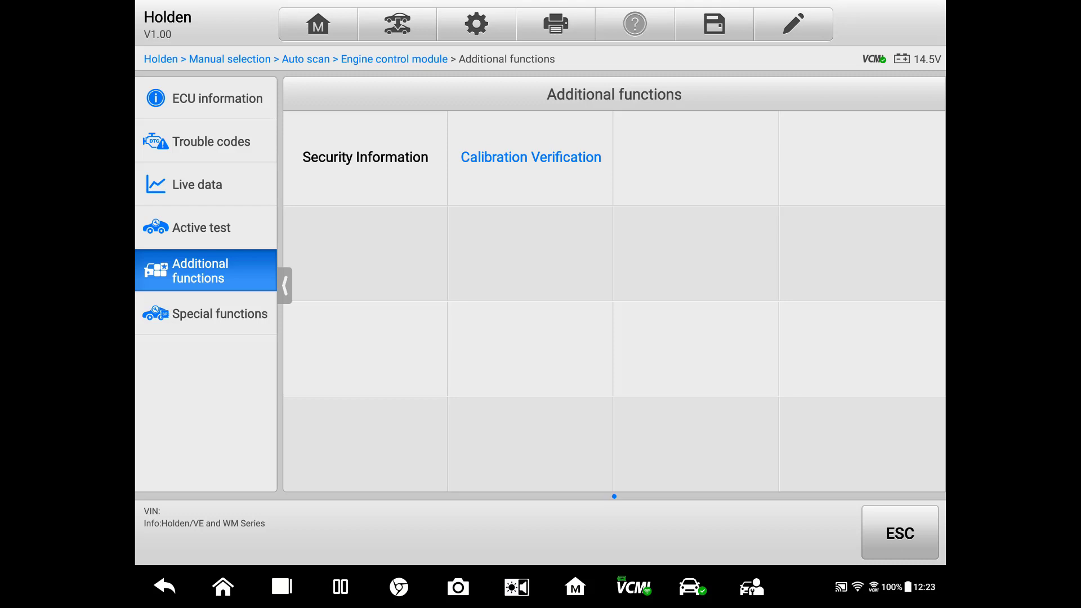
Open Calibration Verification and review the stored calibration numbers such as 92193638
click(529, 157)
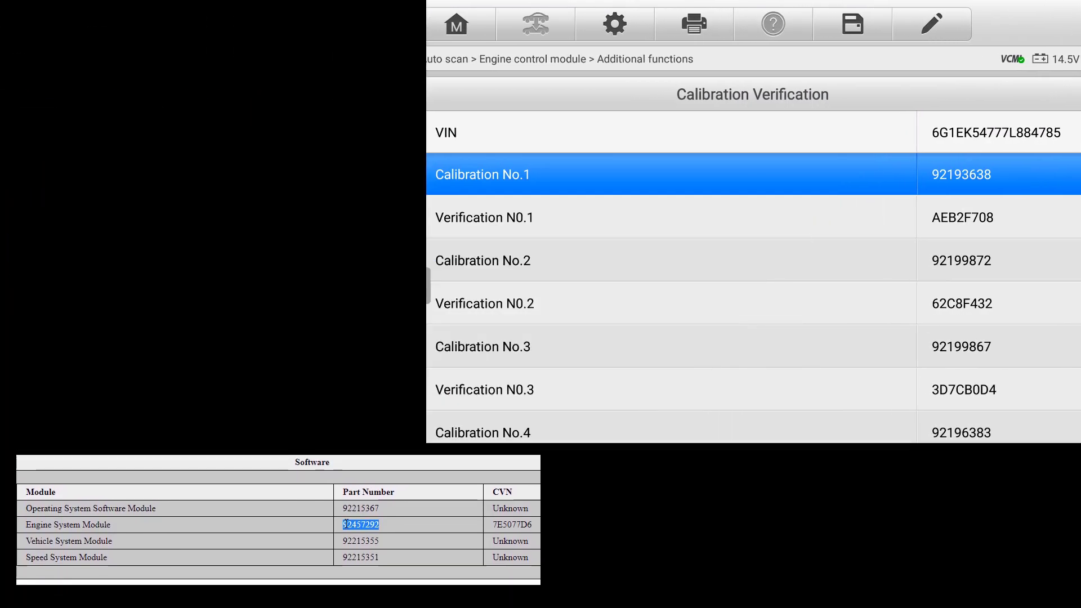
scroll(753, 297, down, 2)
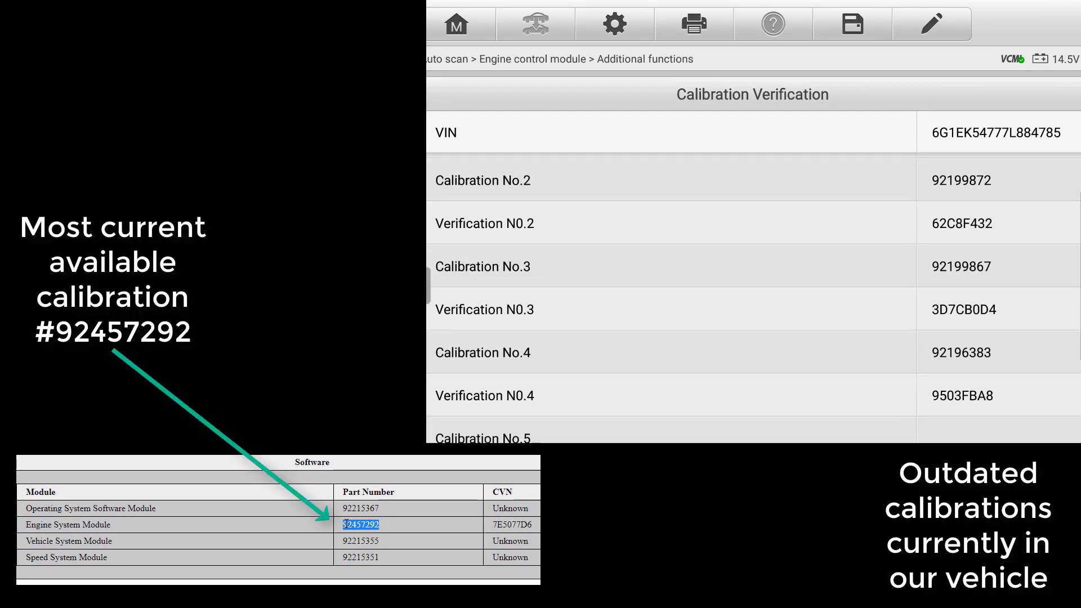
scroll(753, 297, down, 5)
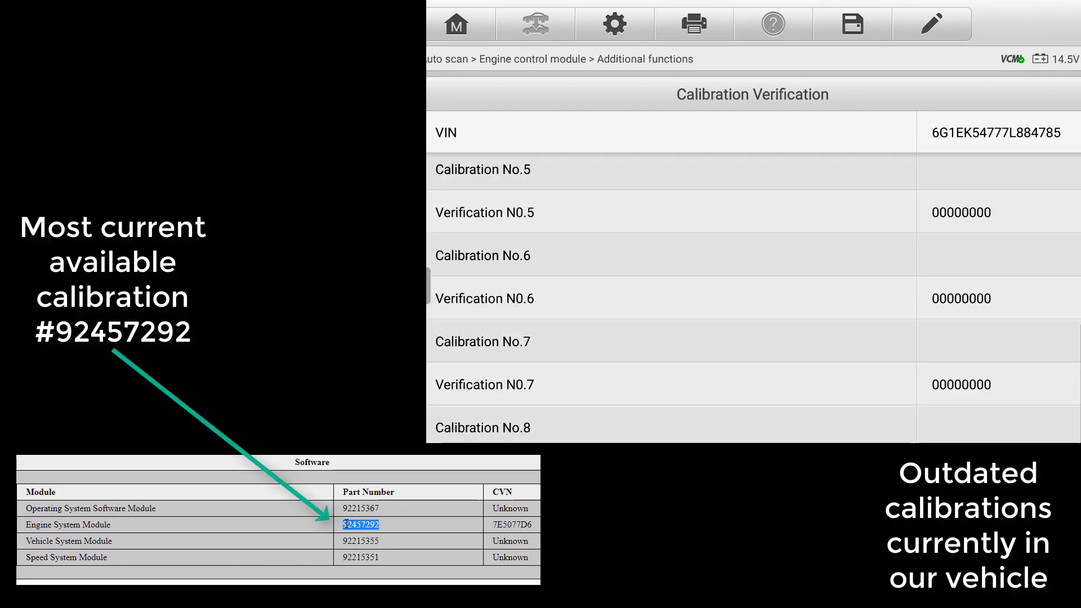
scroll(753, 297, up, 6)
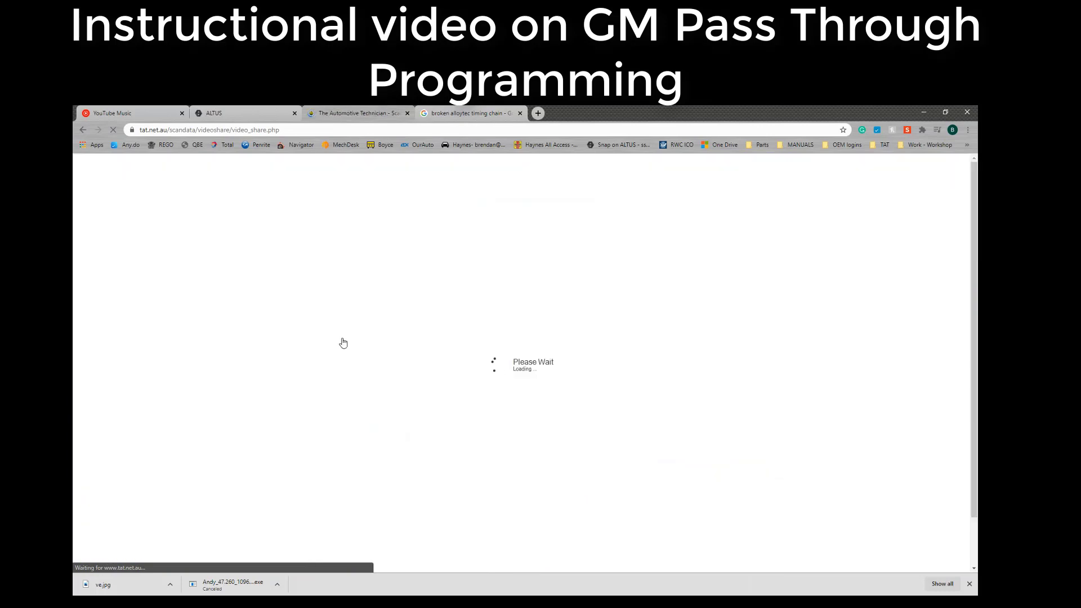
Browse the TaT Technical Videos collection
click(469, 447)
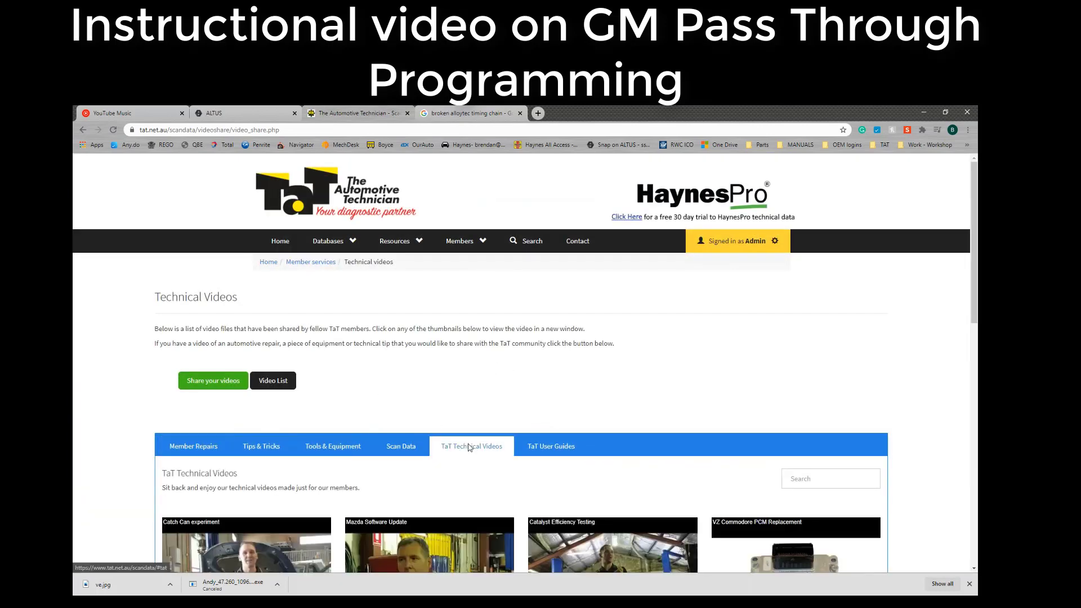
scroll(469, 448, down, 7)
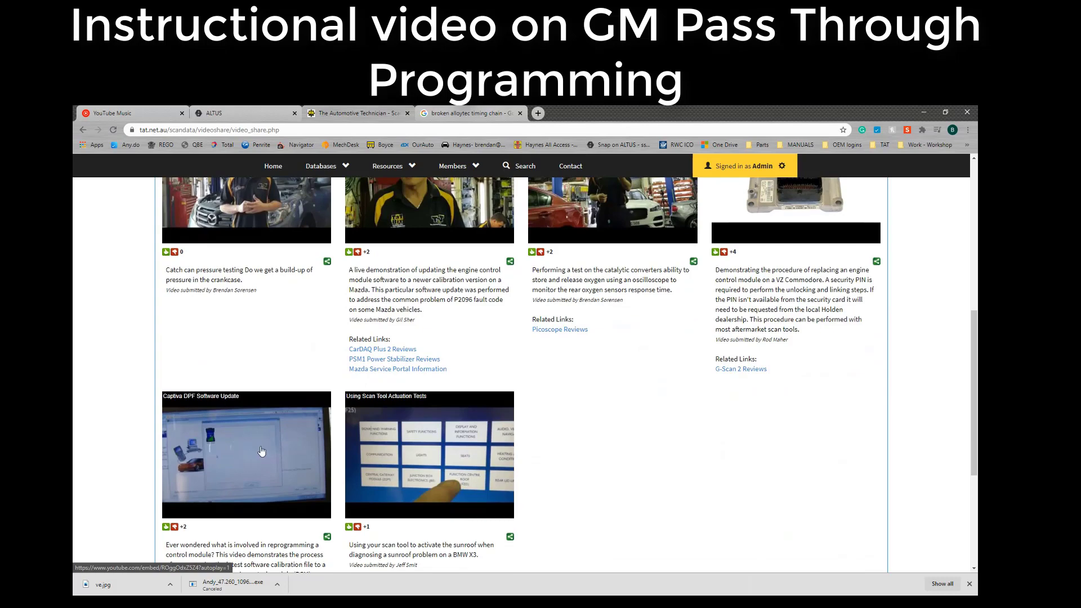
scroll(262, 451, up, 8)
Open Holden service and repair information via the OEM info resource and scroll to subscription costs
click(286, 245)
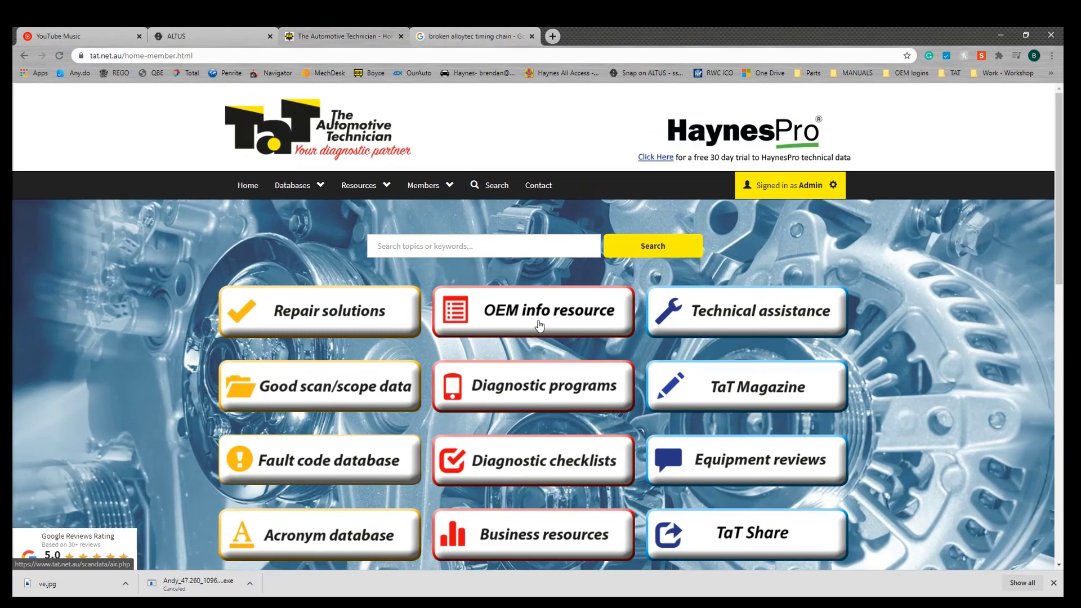
click(527, 362)
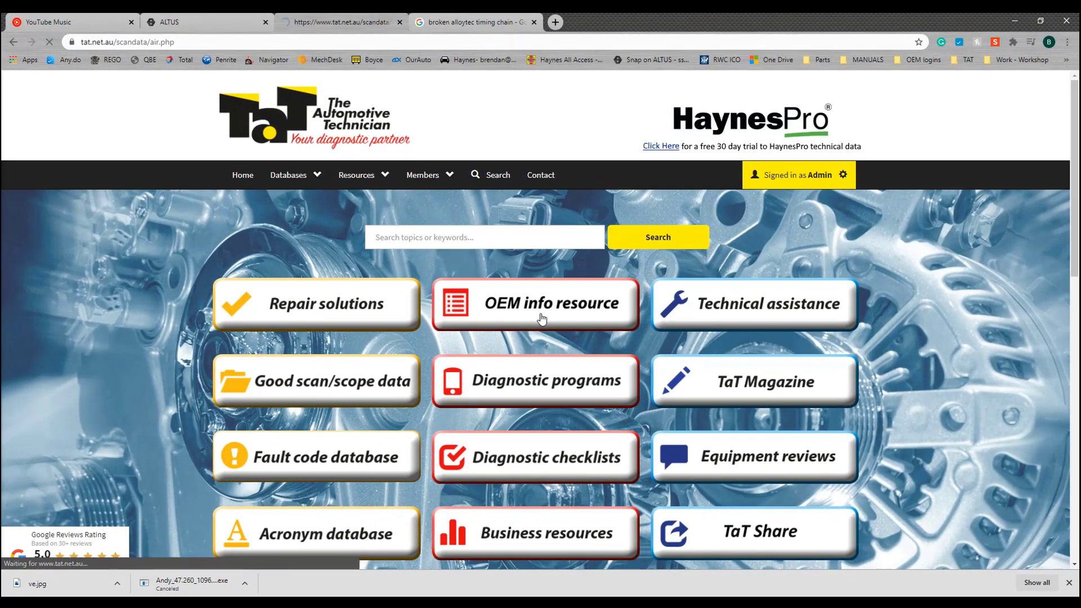
scroll(535, 321, down, 5)
click(490, 290)
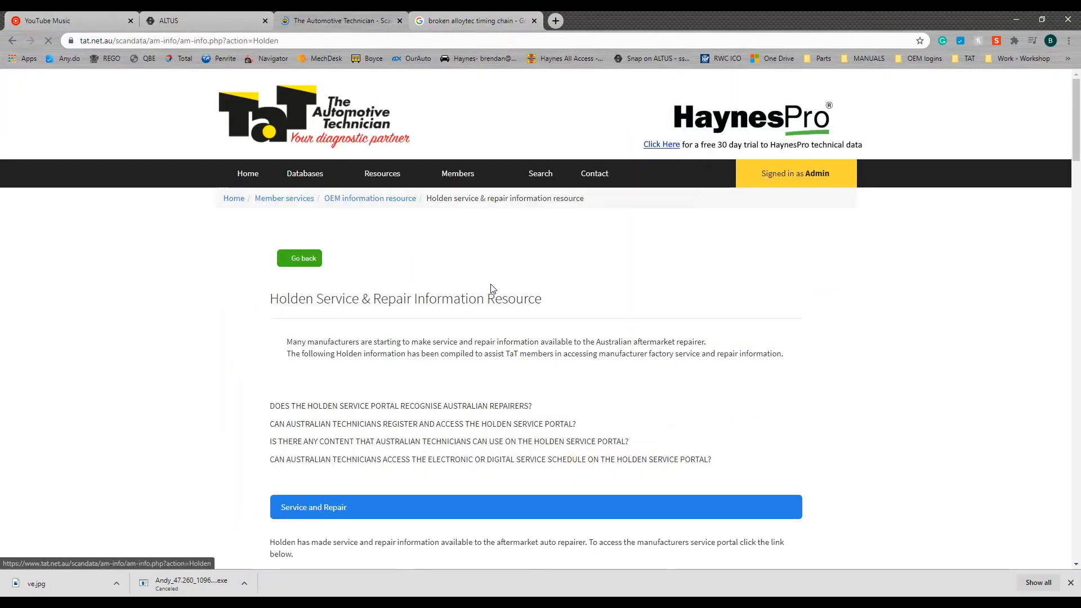
scroll(490, 289, down, 10)
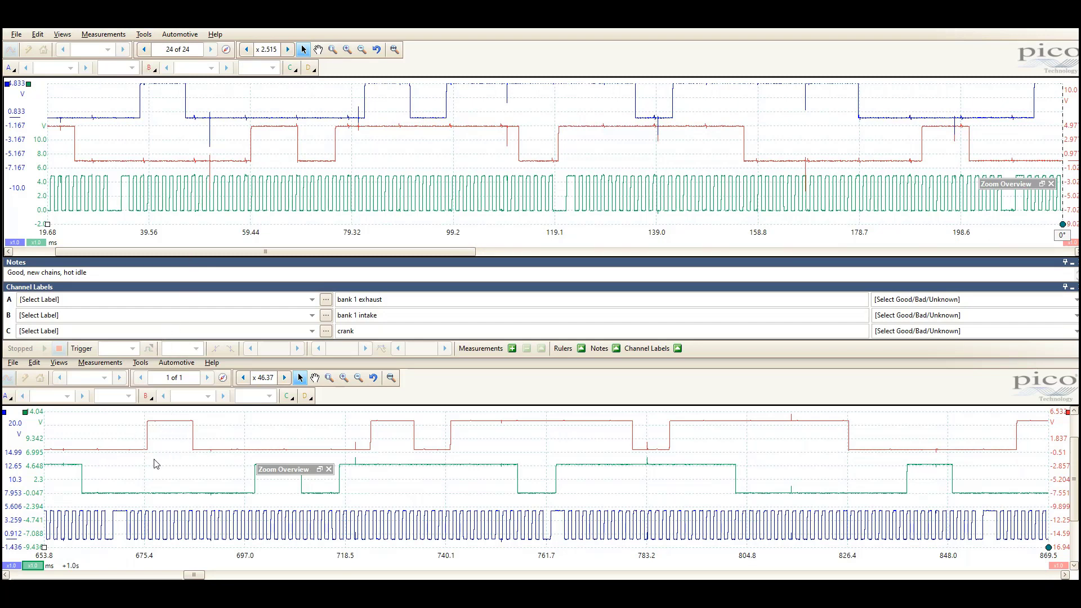
Place rotation rulers at 0° and 720° on consecutive crank gaps of the known-good capture
drag(1062, 224, 129, 224)
drag(1062, 224, 1023, 224)
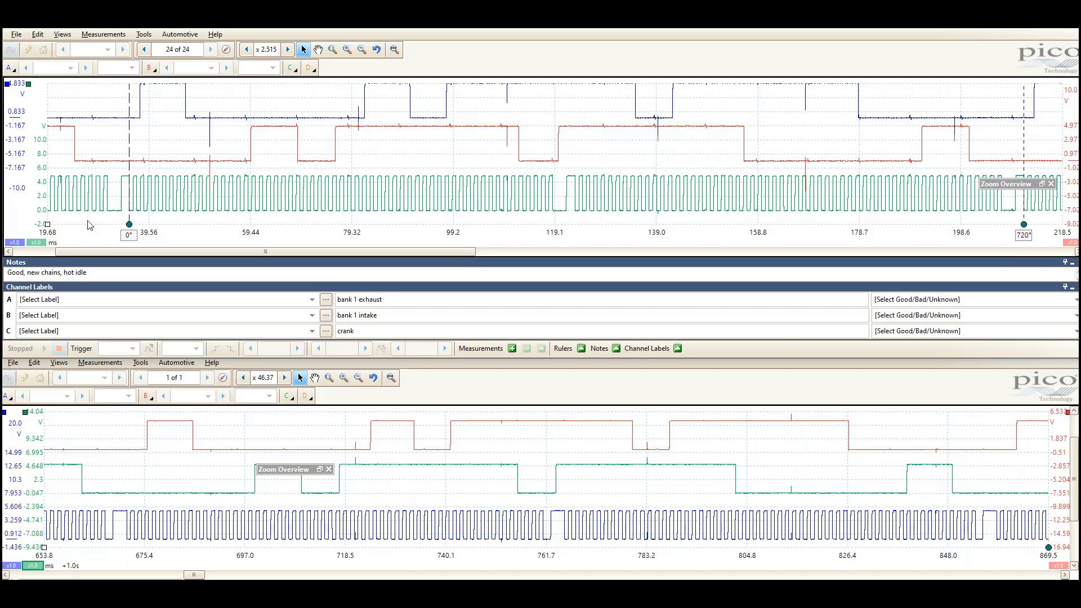
Measure the cam edge: 586.4° on the good capture, 597.5° on Bad P0008 with 0°–720° rulers
click(48, 225)
drag(48, 225, 858, 223)
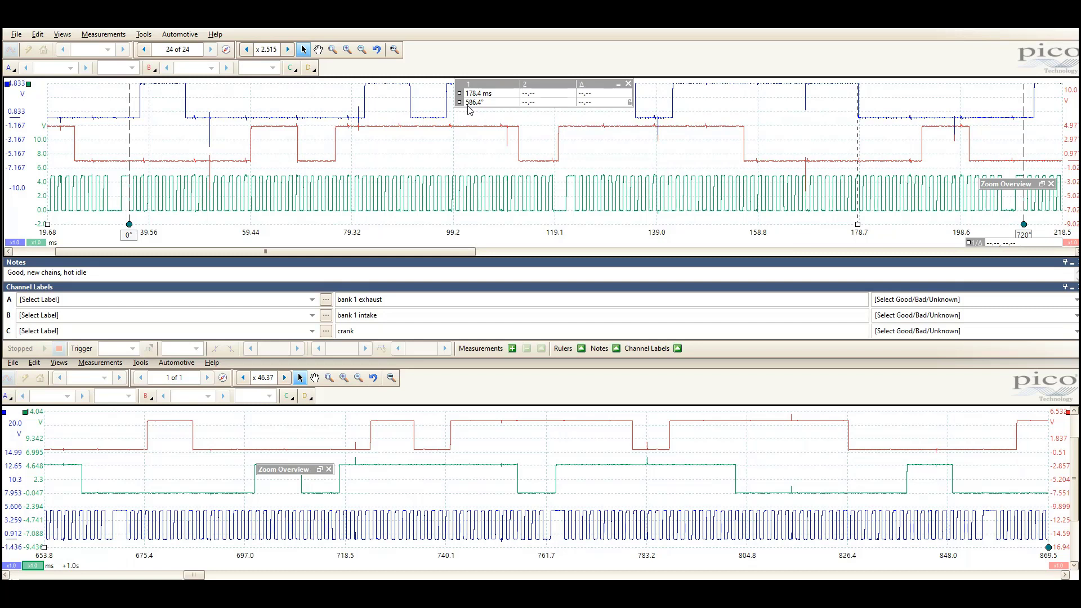
drag(1048, 547, 125, 563)
drag(1048, 547, 995, 557)
drag(44, 546, 850, 505)
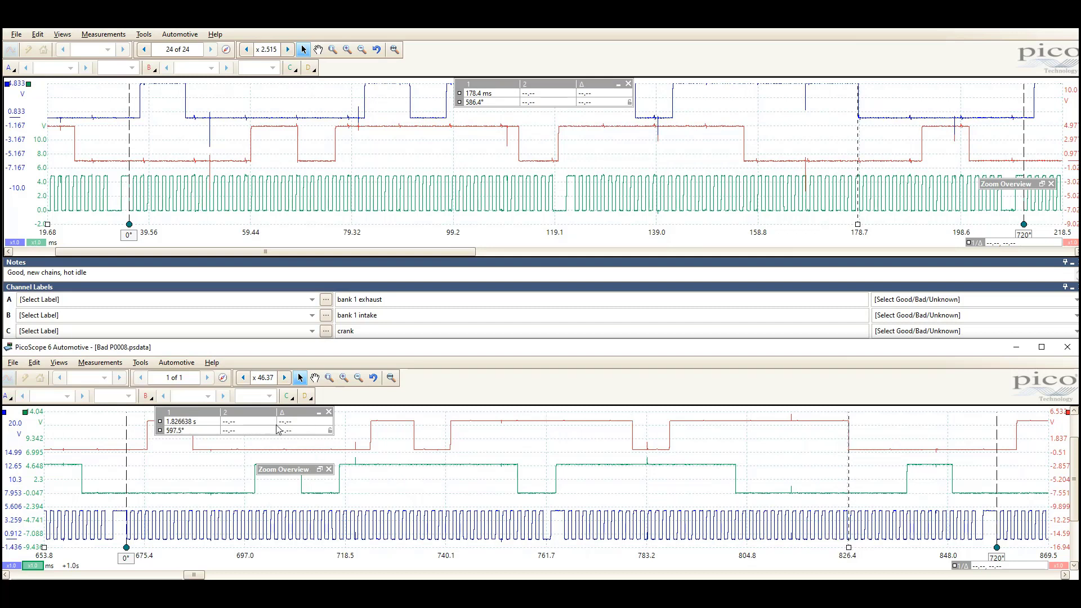